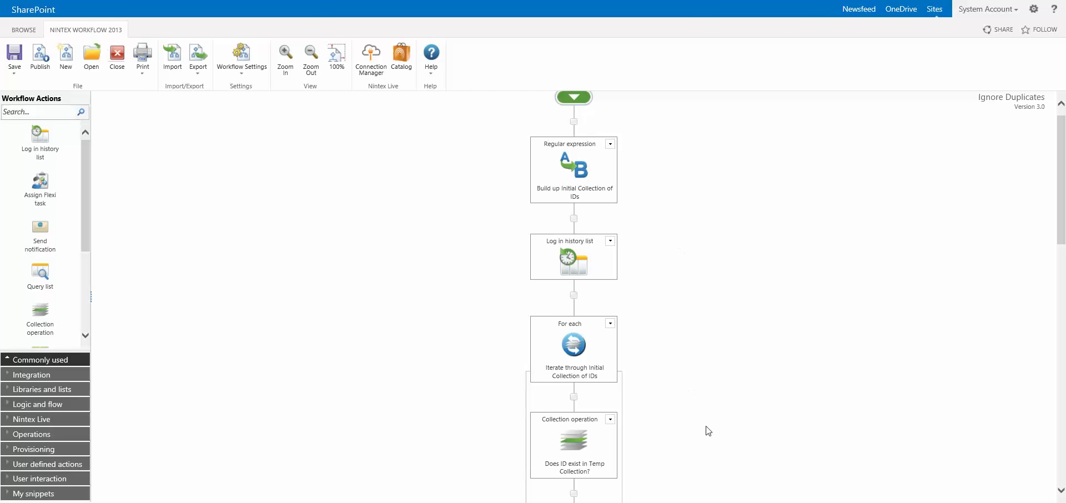
# Review the settings of the ID-exists check and the regular expression step
pyautogui.doubleClick(575, 447)
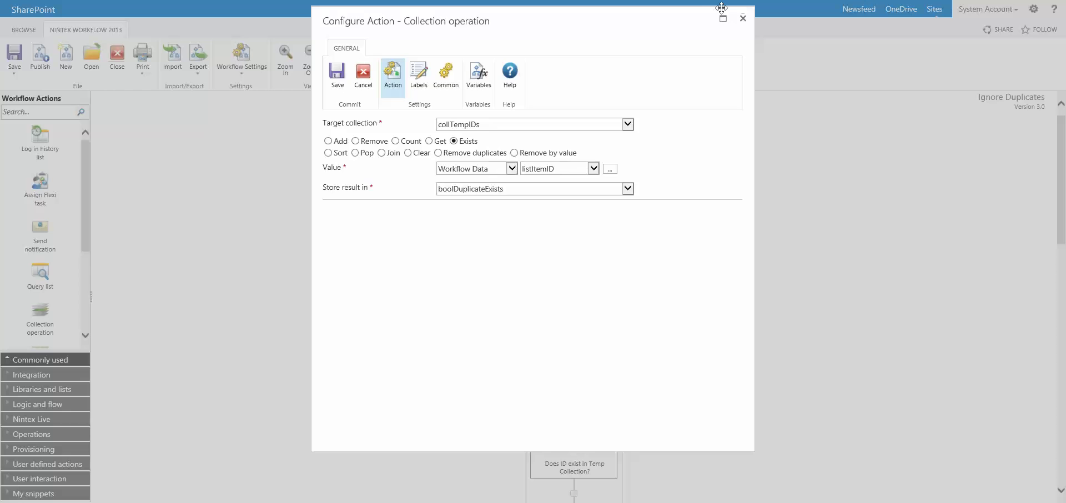
pyautogui.click(743, 18)
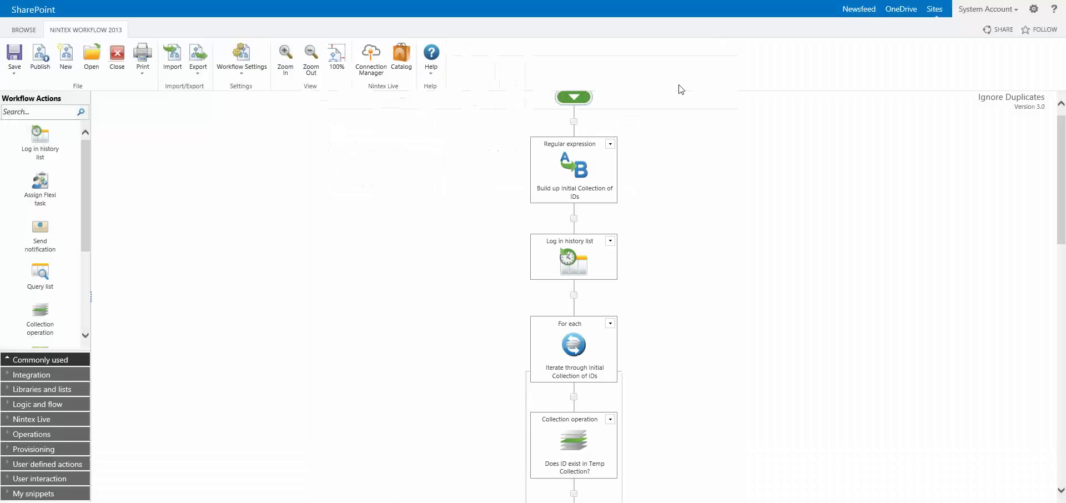
pyautogui.doubleClick(577, 168)
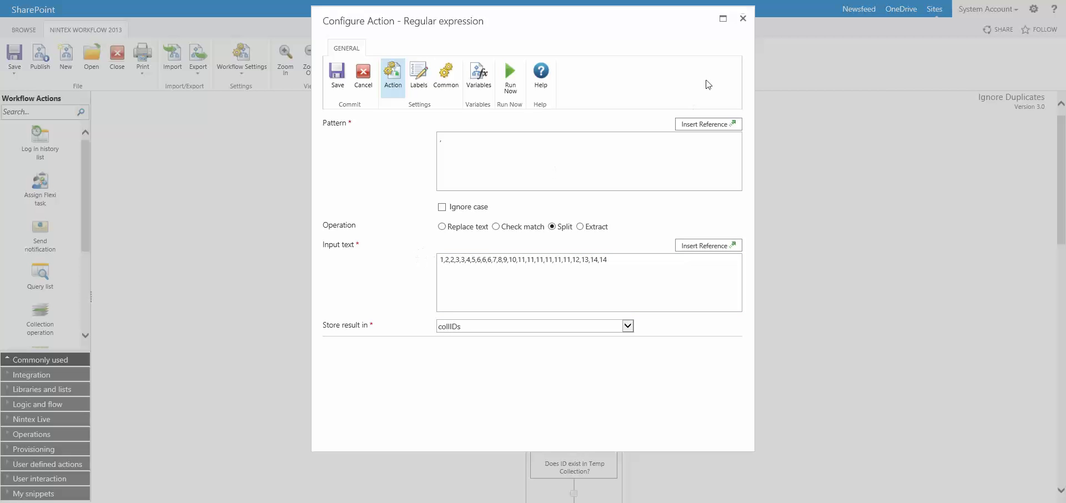
pyautogui.click(742, 19)
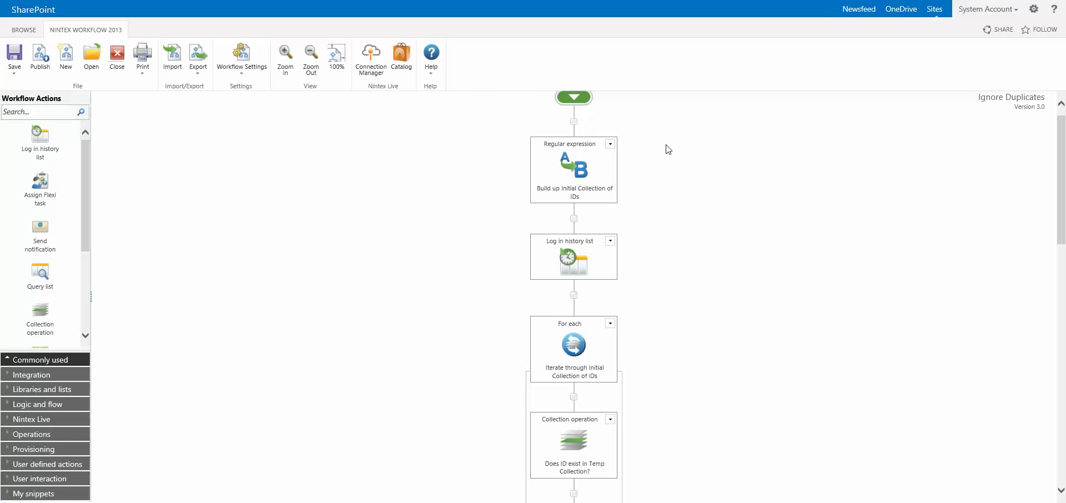
pyautogui.doubleClick(572, 175)
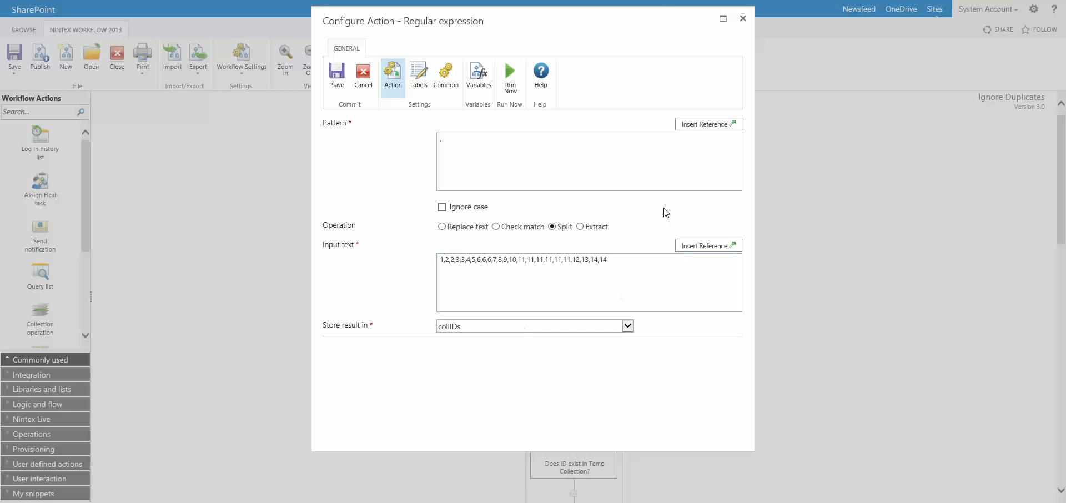
pyautogui.click(742, 21)
# Inspect the workflow variables sorted by type: collIDs, collTempIDs and collFinalIDs
pyautogui.scroll(-2, 676, 371)
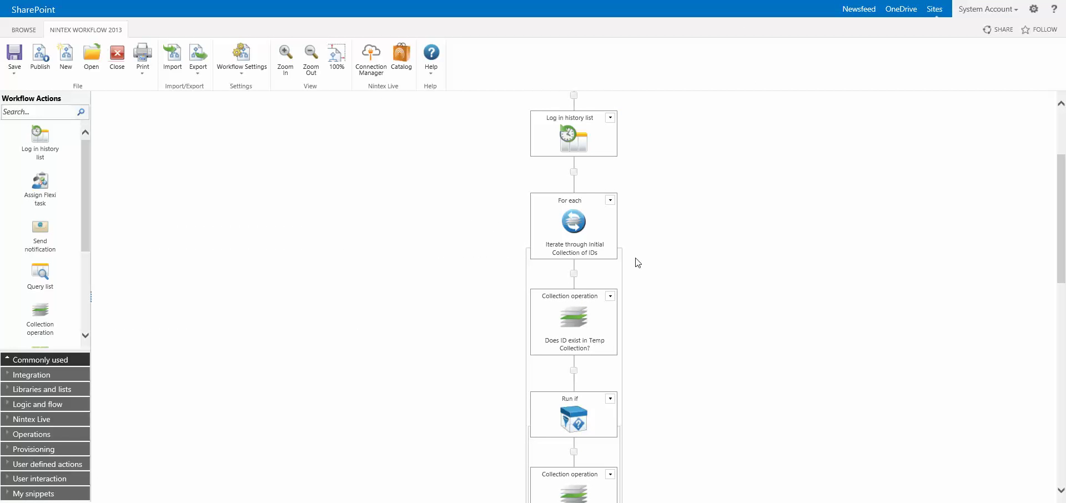
pyautogui.moveTo(586, 220)
pyautogui.moveTo(578, 318)
pyautogui.click(247, 75)
pyautogui.click(244, 102)
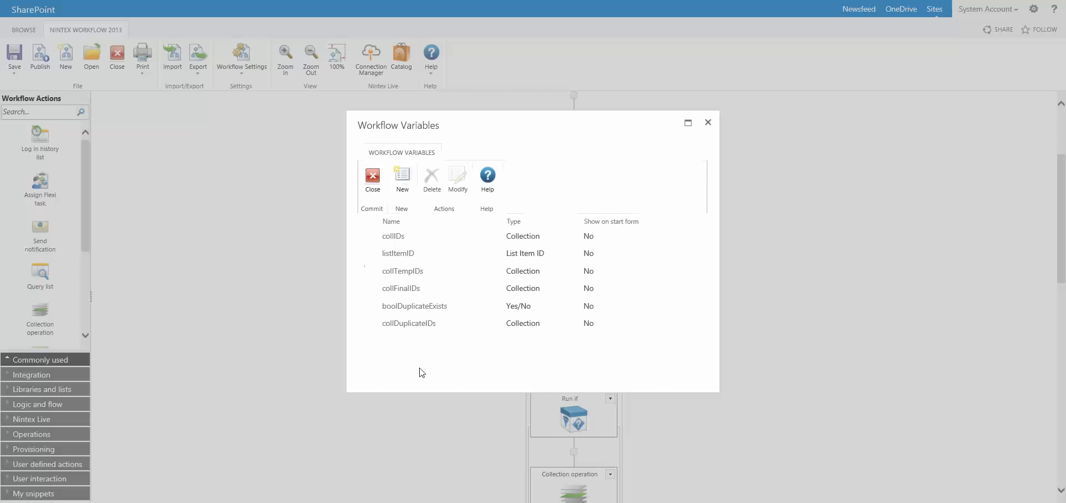
pyautogui.click(512, 222)
pyautogui.moveTo(406, 275); pyautogui.dragTo(382, 276)
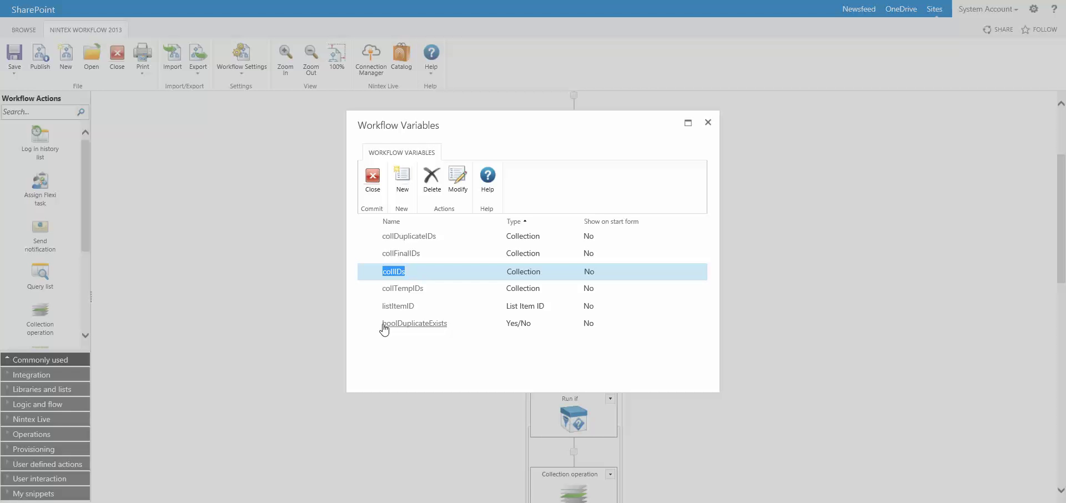
pyautogui.click(422, 295)
pyautogui.moveTo(422, 294); pyautogui.dragTo(381, 291)
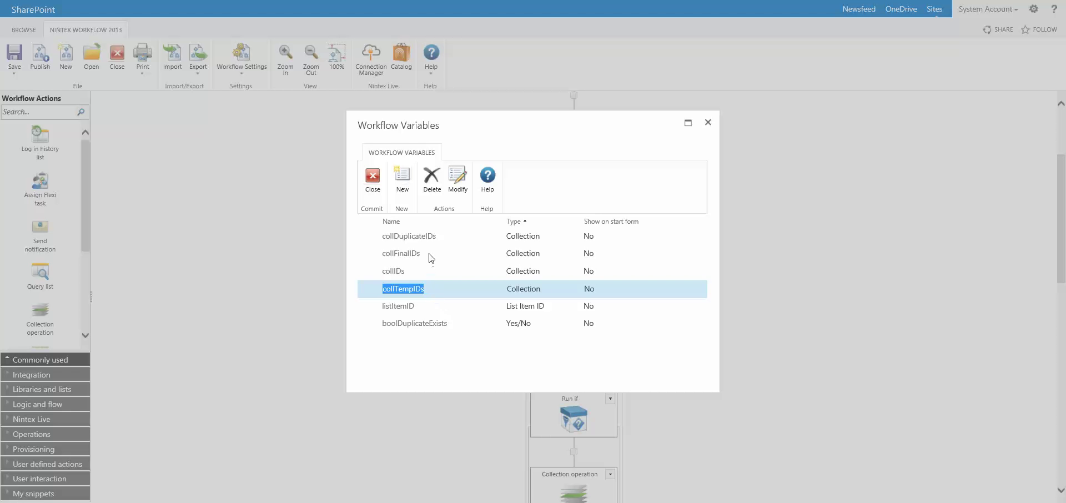
pyautogui.moveTo(424, 254); pyautogui.dragTo(383, 255)
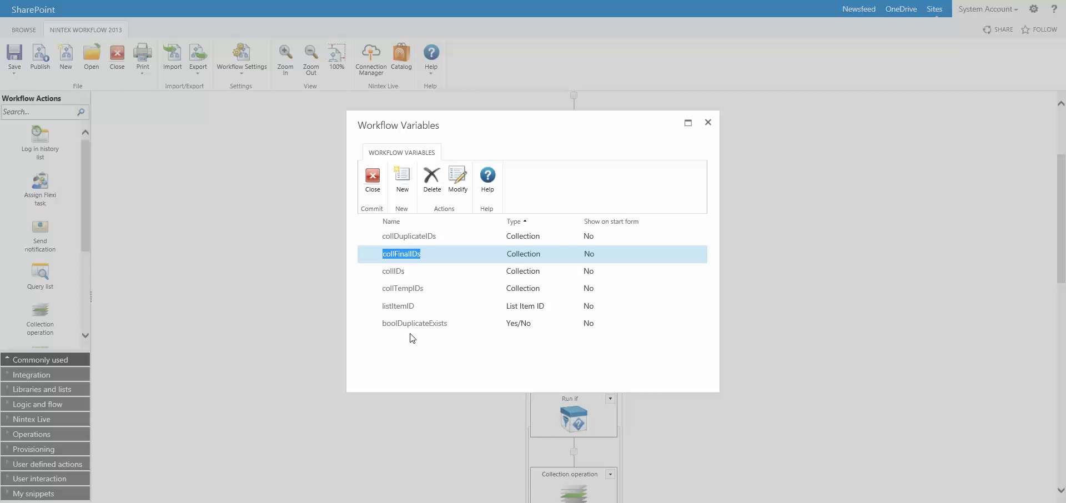
pyautogui.click(708, 122)
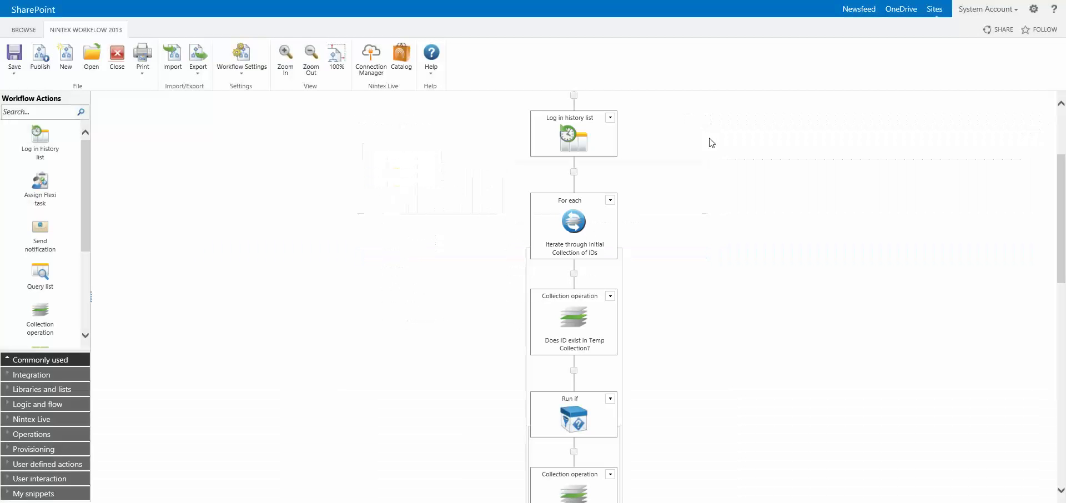
# Check the ID-exists condition and the Add to Collection of Duplicates settings
pyautogui.doubleClick(579, 319)
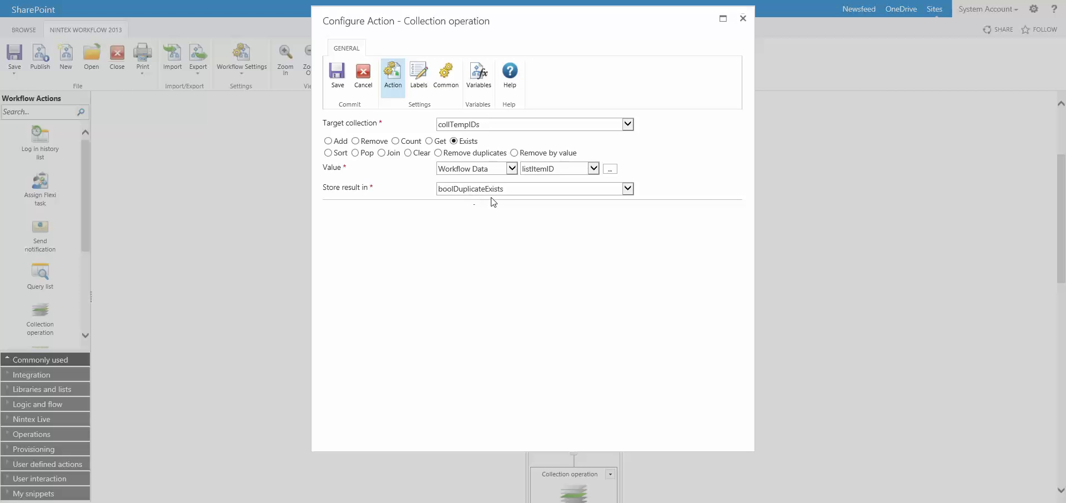
pyautogui.click(743, 18)
pyautogui.scroll(-1, 673, 345)
pyautogui.moveTo(574, 292)
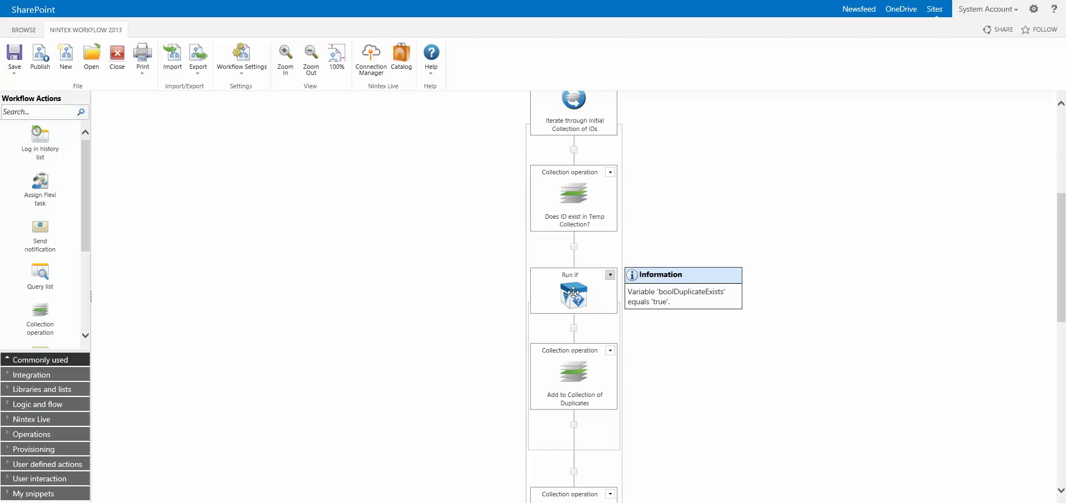
pyautogui.doubleClick(568, 387)
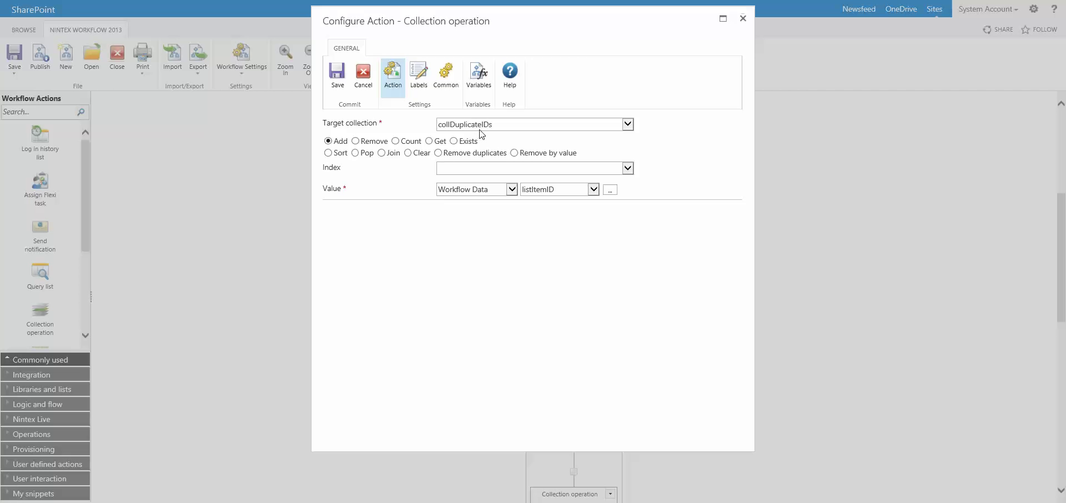
pyautogui.click(743, 18)
# Inspect the Add to Collection of temps step that adds listItemID to collTempIDs
pyautogui.scroll(-3, 651, 334)
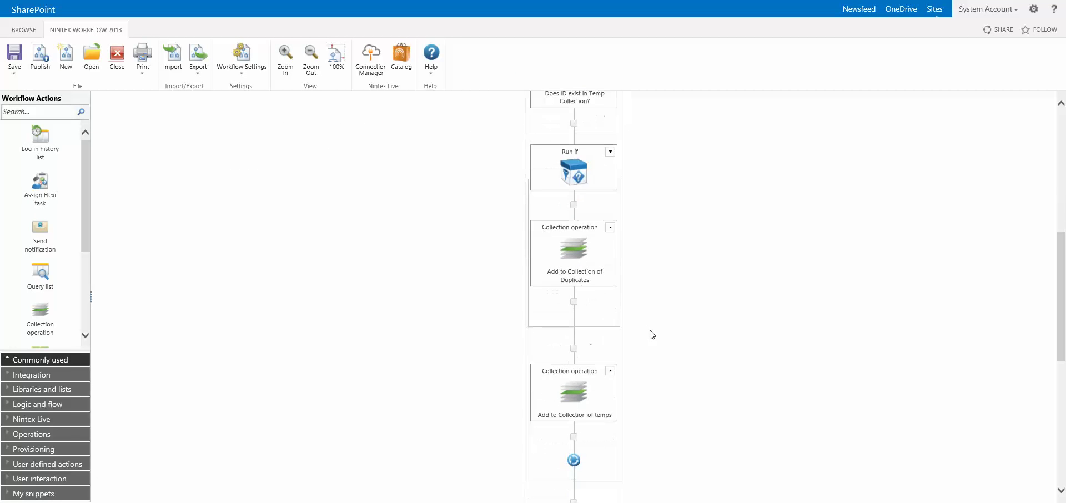
pyautogui.scroll(3, 652, 334)
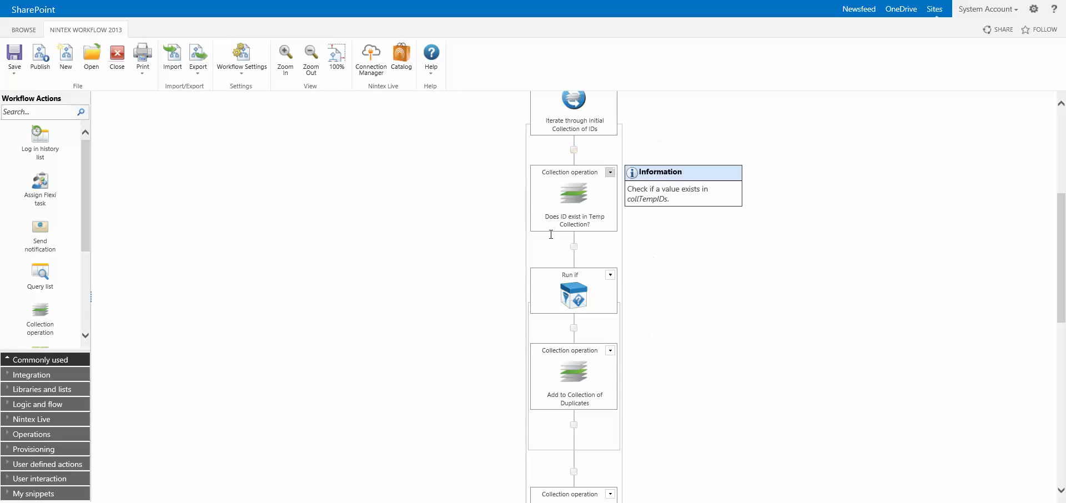
pyautogui.scroll(-5, 566, 396)
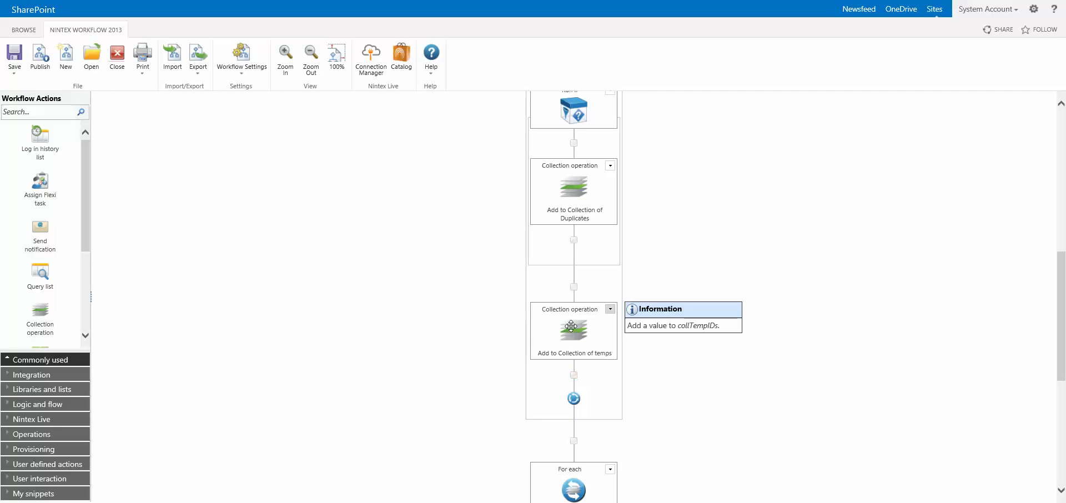
pyautogui.doubleClick(572, 327)
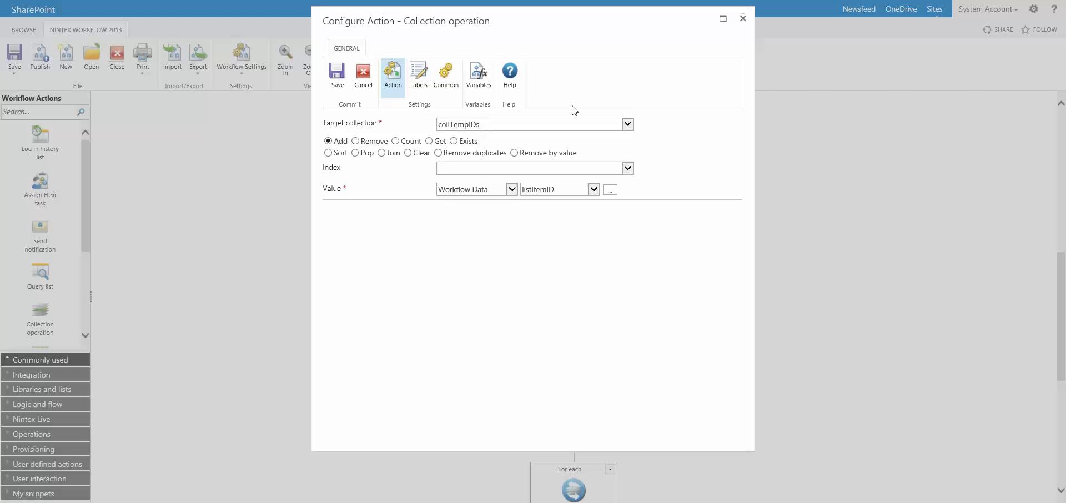
pyautogui.click(745, 19)
# Confirm the Remove Duplicates operation uses Remove by value, then select test1's actions in Ignore Duplicates
pyautogui.scroll(-5, 696, 402)
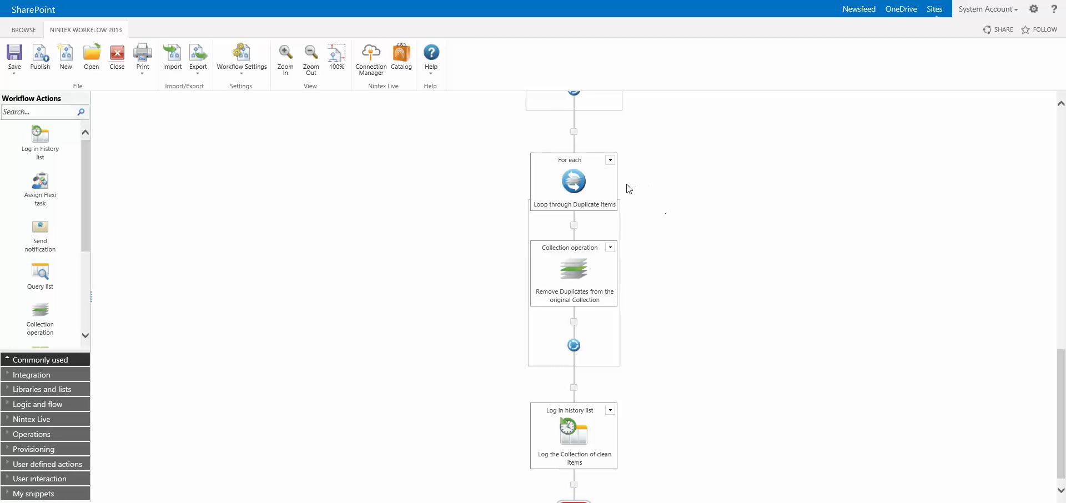
pyautogui.moveTo(565, 179)
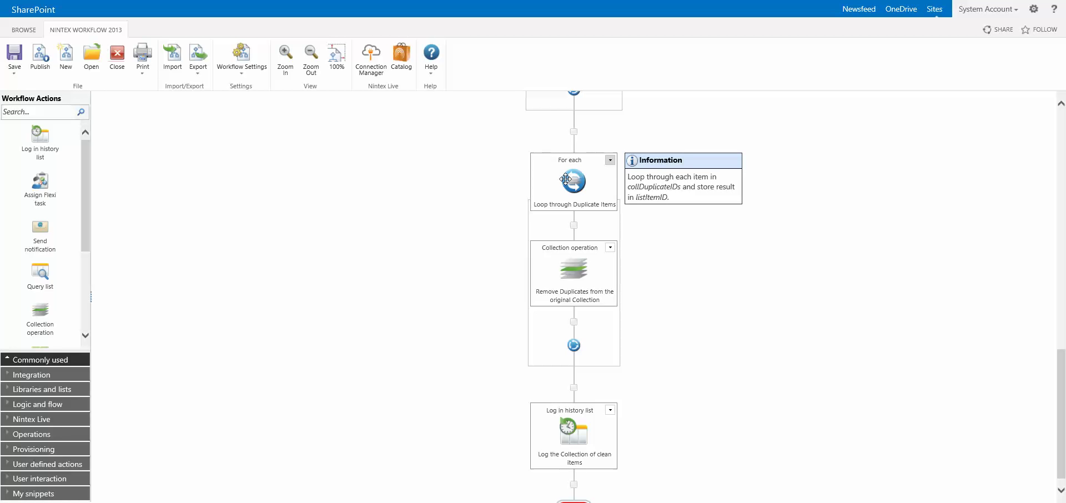
pyautogui.doubleClick(578, 278)
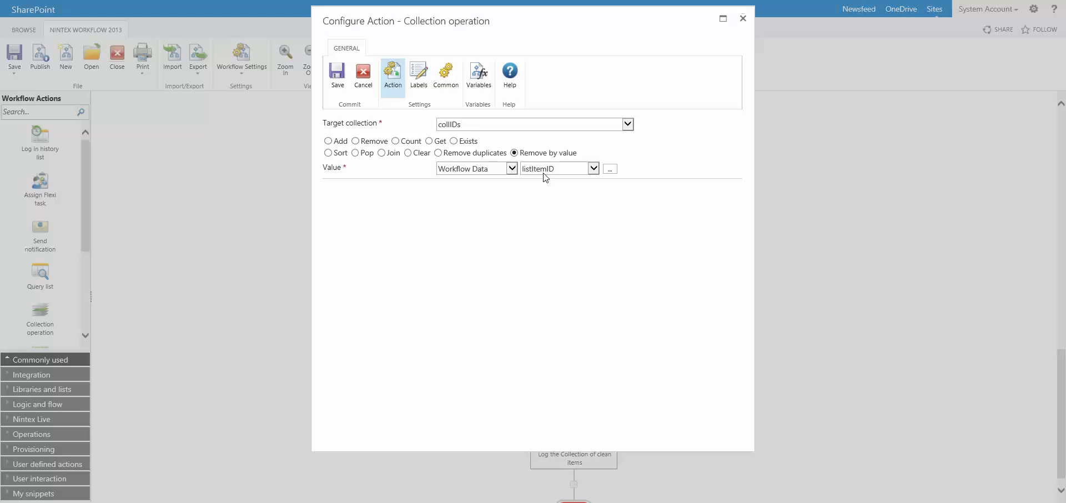
pyautogui.click(743, 19)
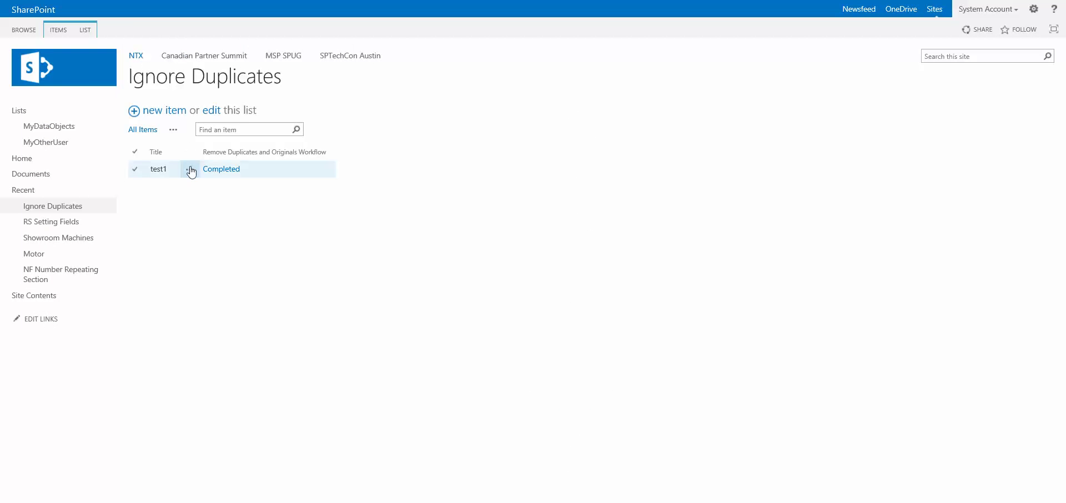
pyautogui.click(190, 170)
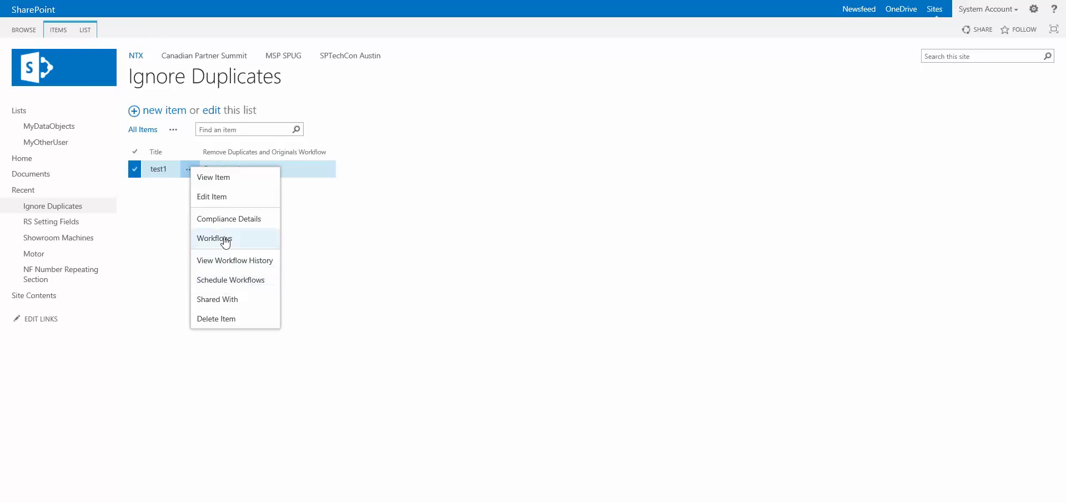
# From test1's Workflows page, choose Remove Duplicates and Originals Workflow under Start a New Workflow
pyautogui.click(233, 234)
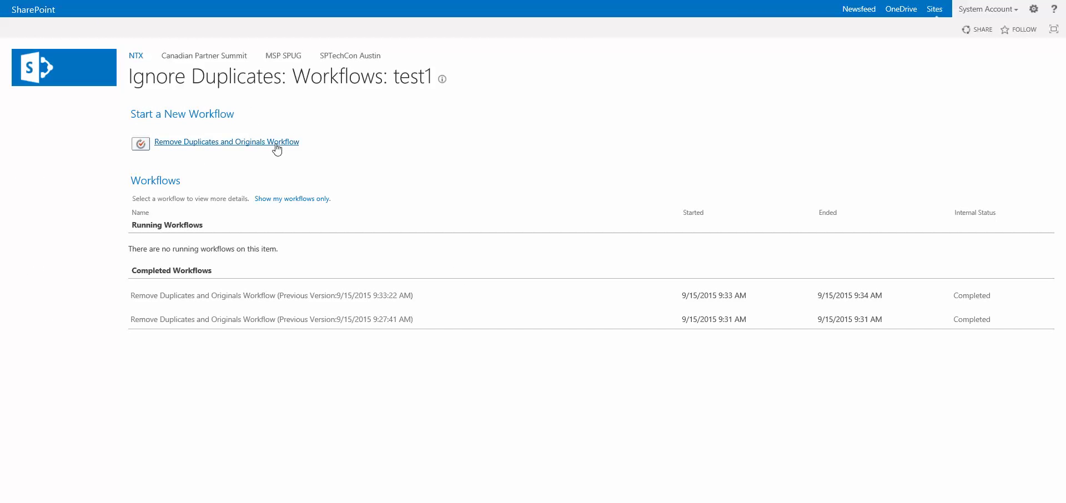
pyautogui.click(276, 146)
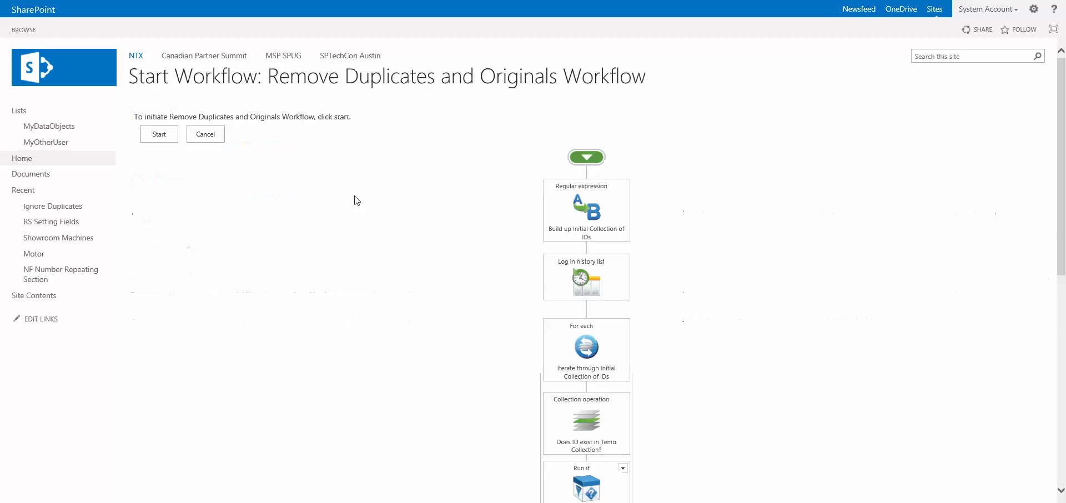
# Start the workflow and highlight the cleaned IDs 1;4;5;7;8;9;10;12;13; in the history
pyautogui.click(165, 135)
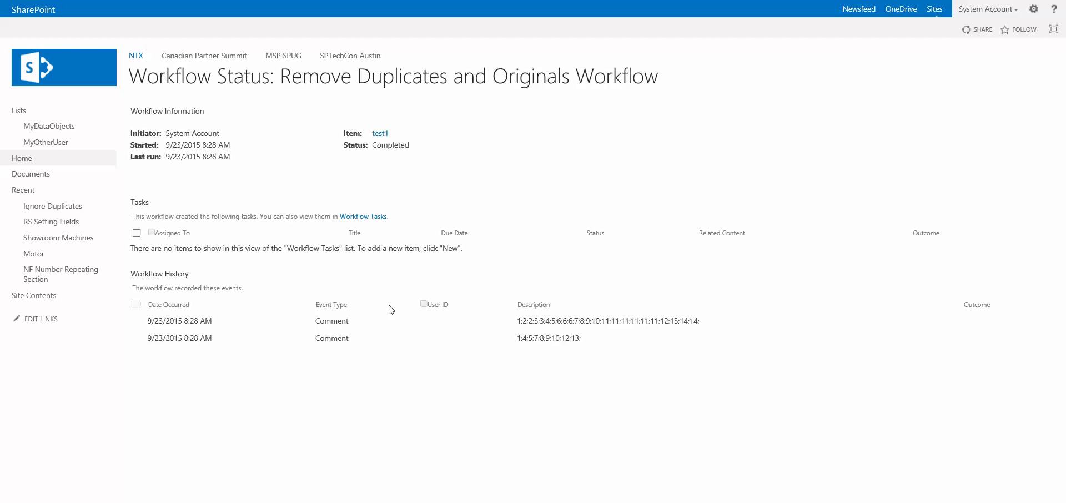
pyautogui.moveTo(517, 321); pyautogui.dragTo(709, 326)
pyautogui.click(691, 322)
pyautogui.moveTo(583, 340); pyautogui.dragTo(517, 340)
pyautogui.click(536, 339)
pyautogui.moveTo(590, 340); pyautogui.dragTo(517, 341)
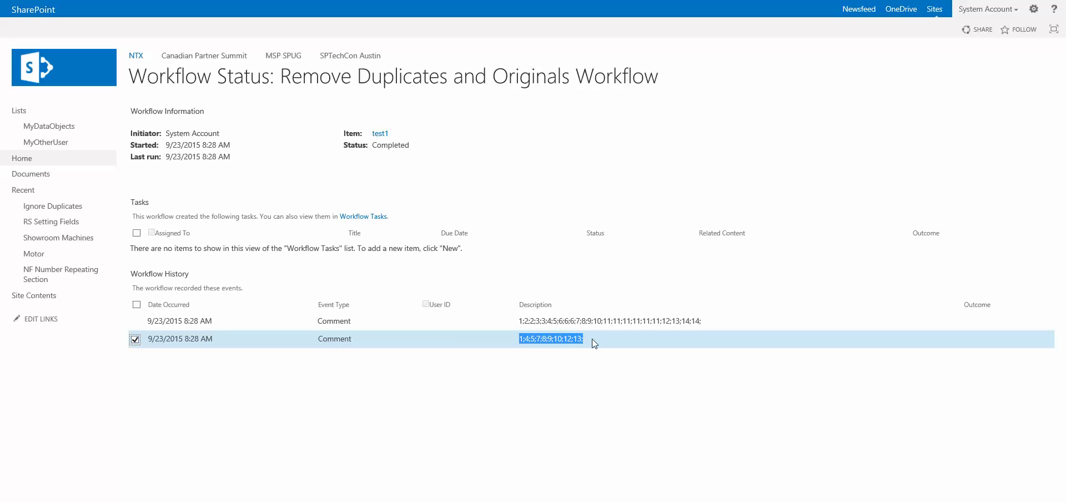